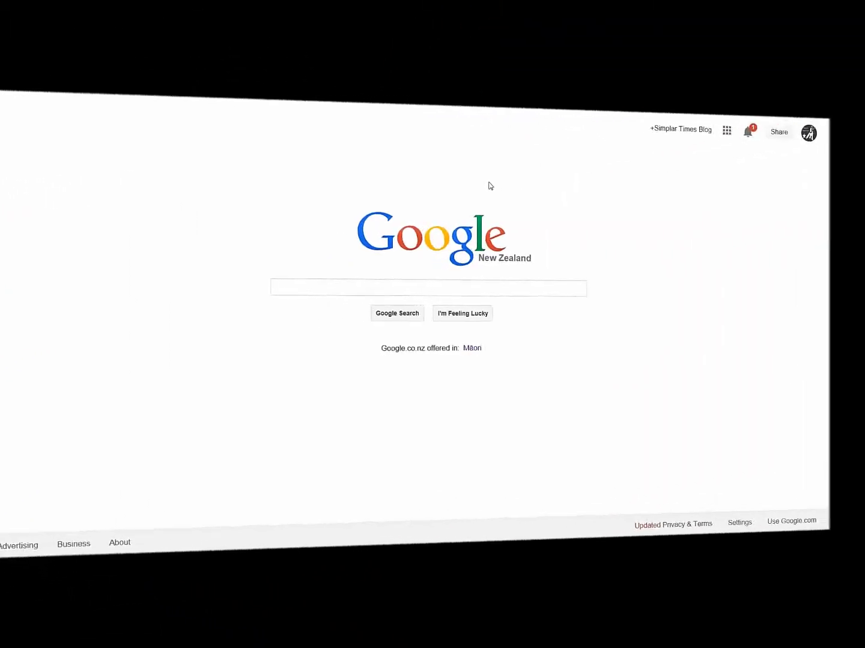
Step: Search Google for 'godaddy' and open GoDaddy's main website from the results
click(302, 289)
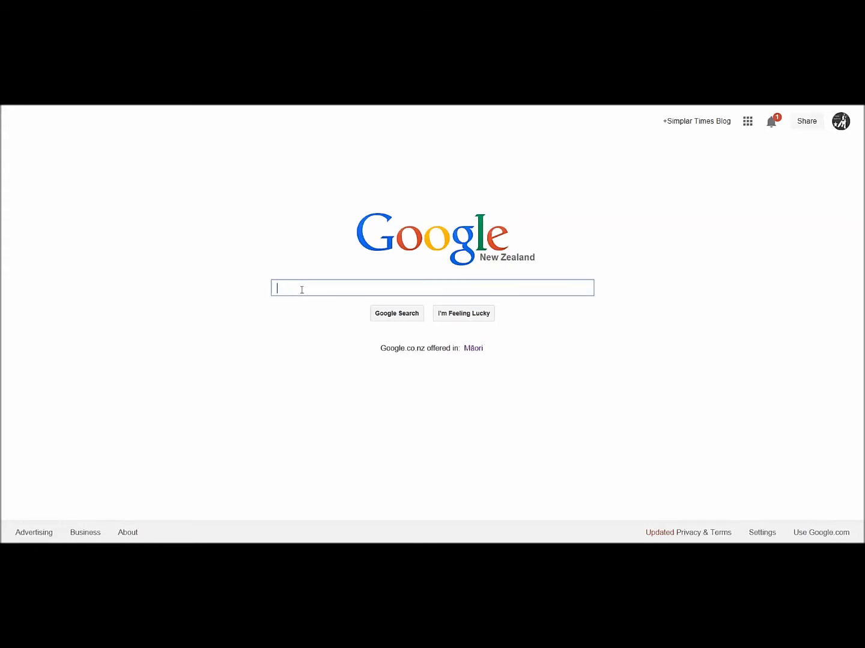
text(dod)
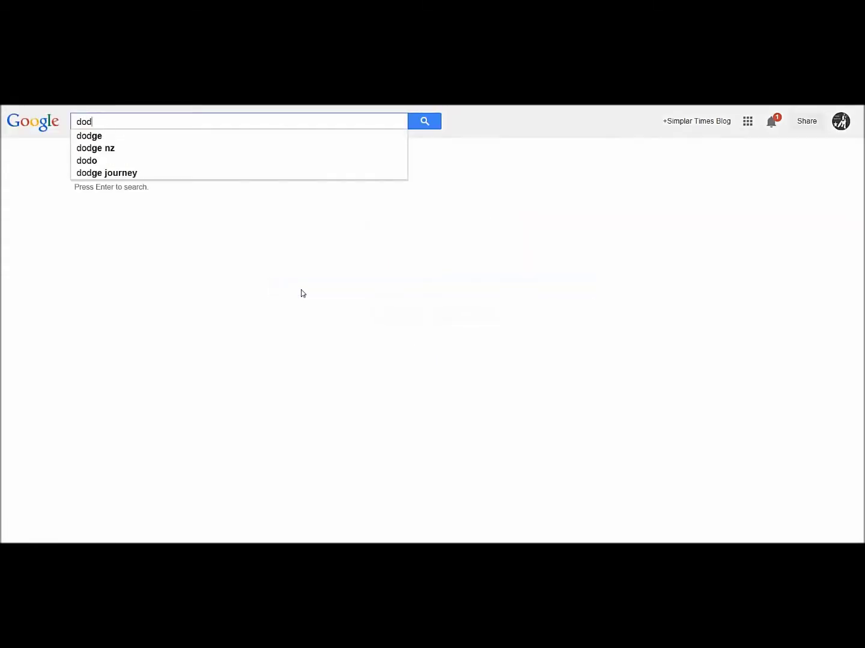
key(BackSpace)
key(BackSpace)
key(BackSpace)
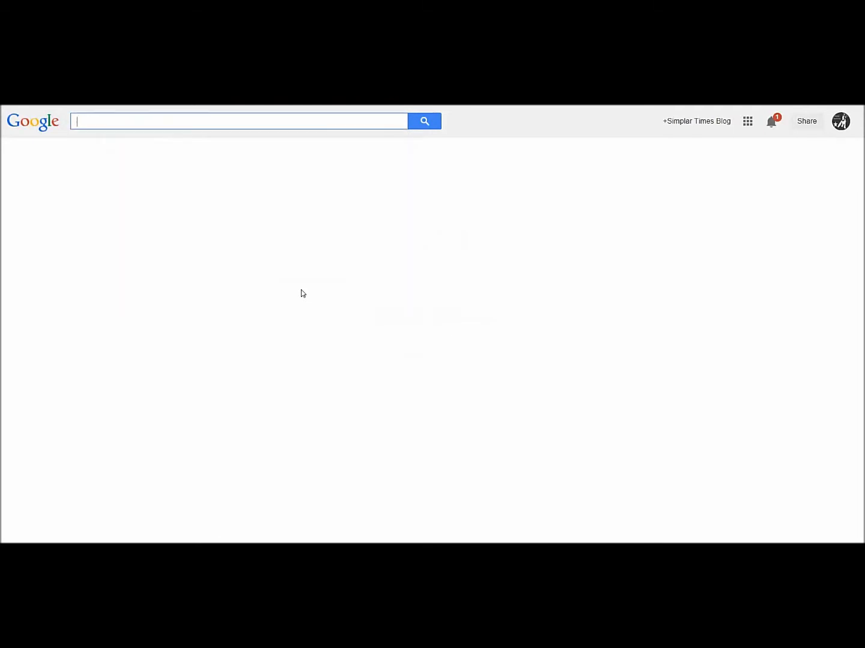
text(goda)
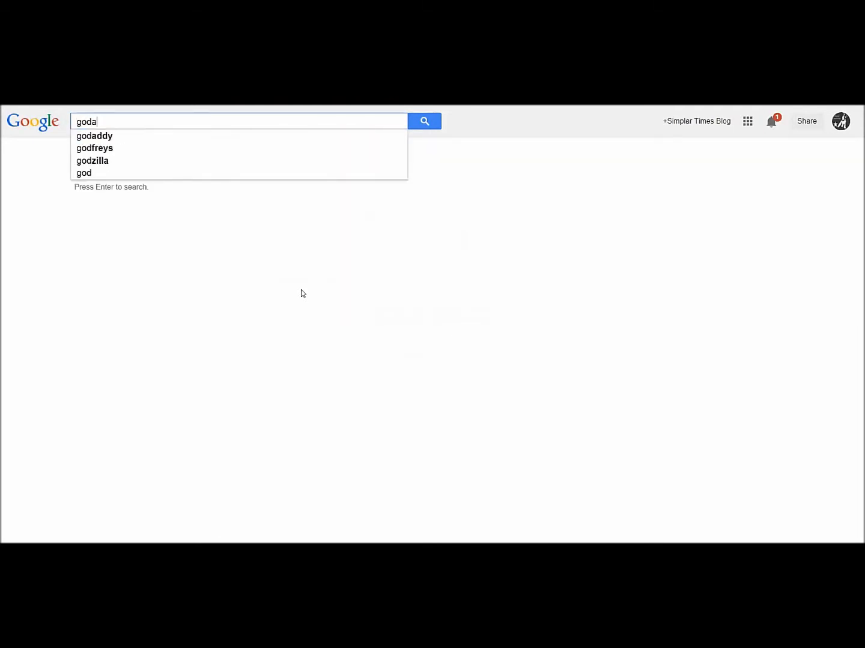
text(ddy)
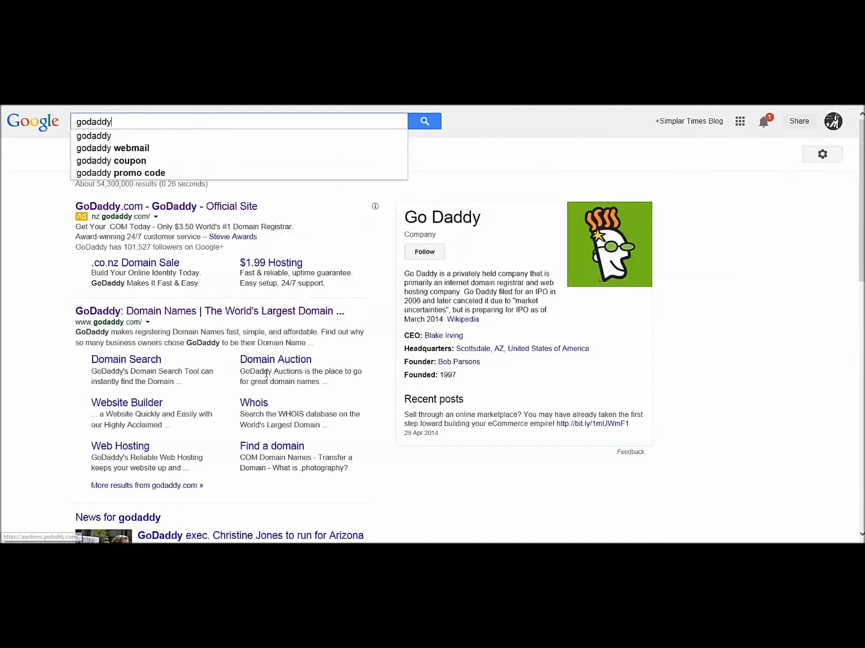
click(104, 312)
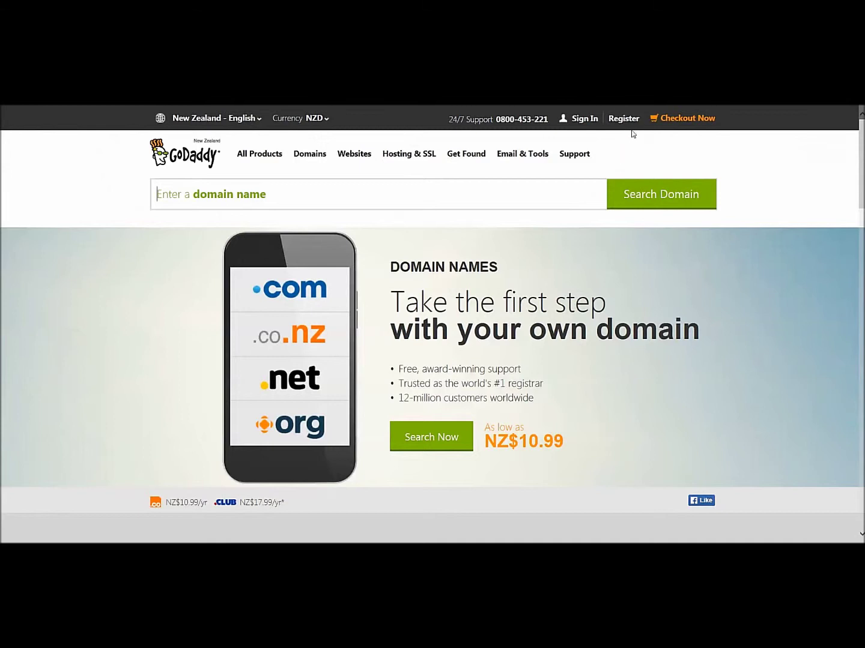
Step: Open the Create My Account form from Sign In/Register, then close it
click(624, 118)
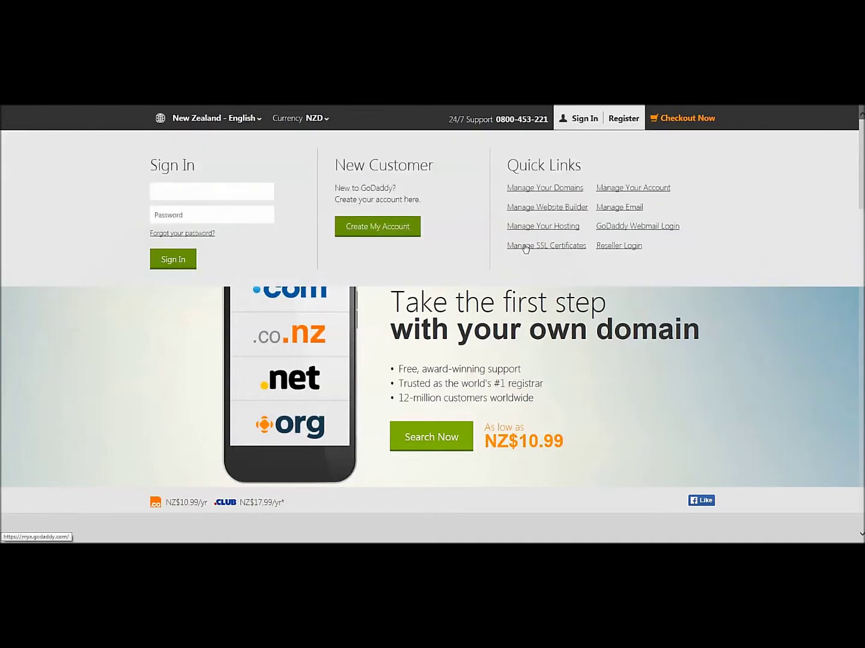
click(362, 235)
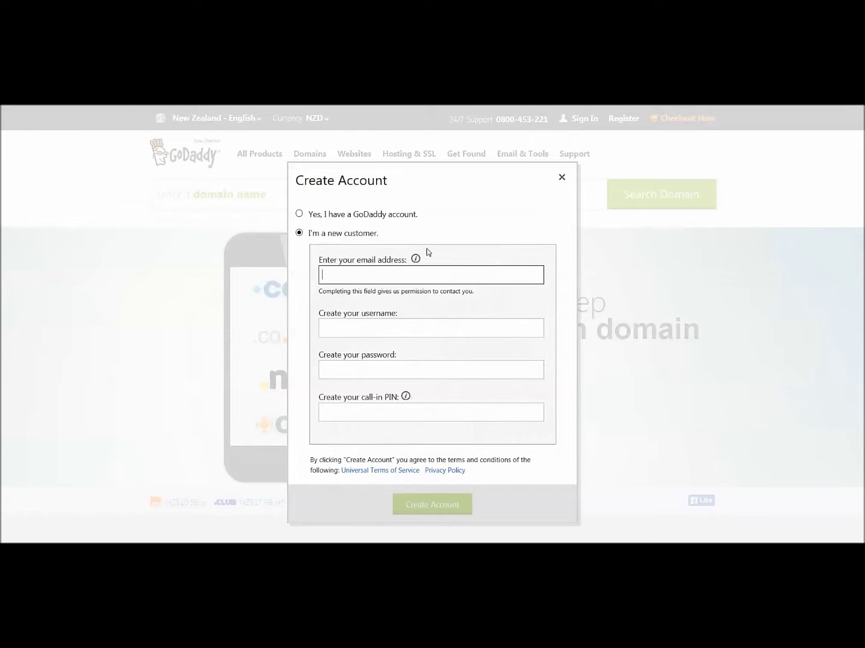
click(561, 179)
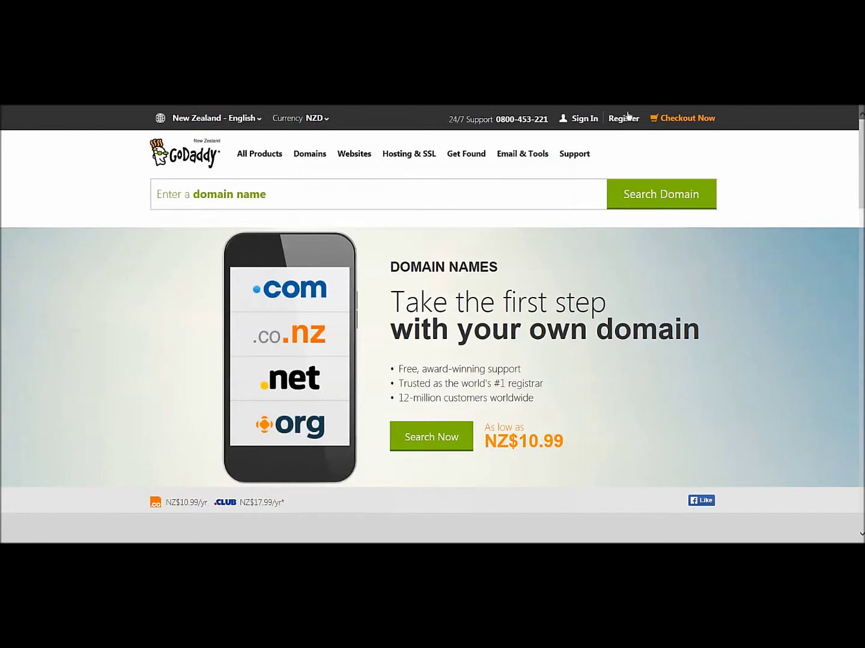
Step: Open the sign-in form to log in, then bring up the All Products menu
click(578, 120)
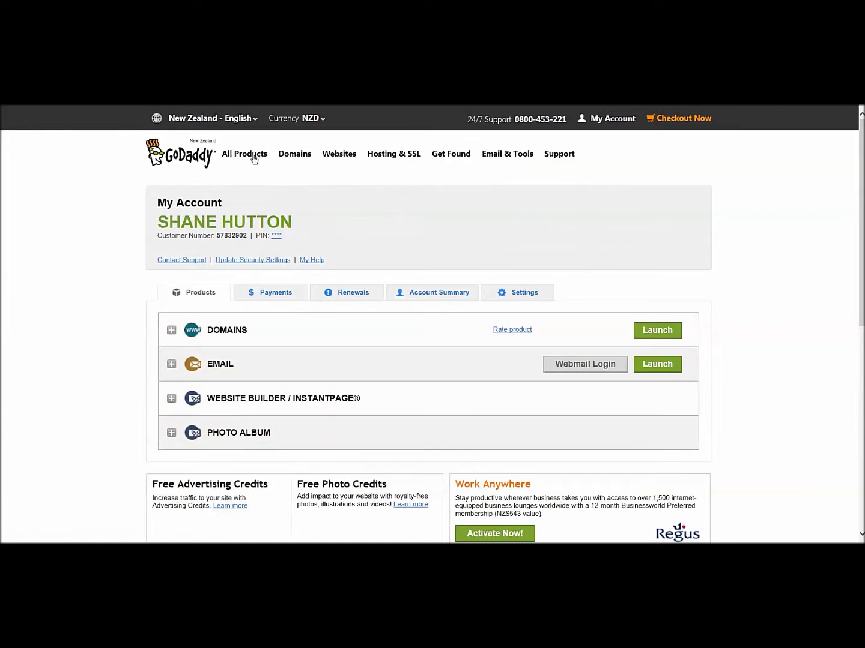
mouse_move(255, 157)
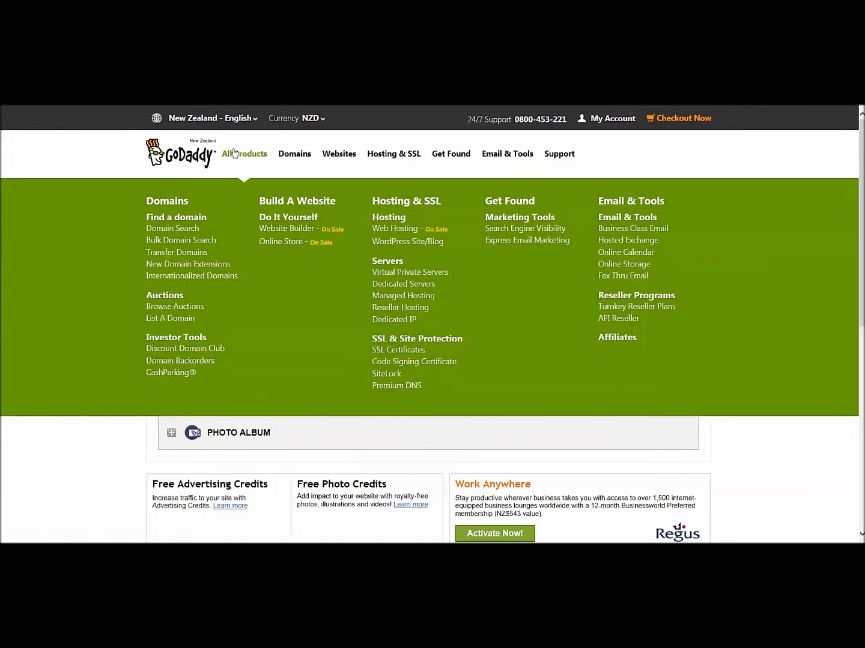
Step: Search for shanehutton.com on the Domain Search page
click(187, 229)
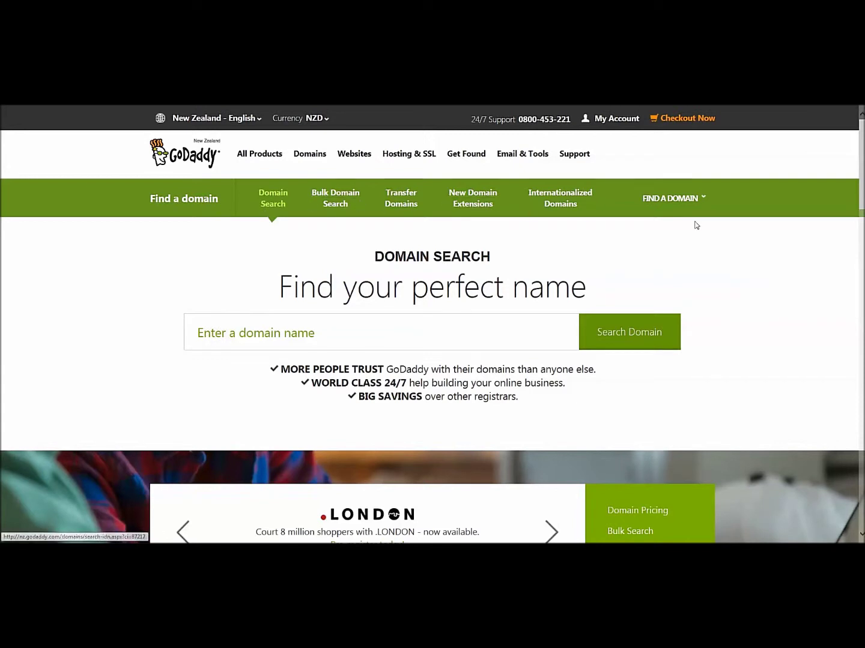
click(302, 332)
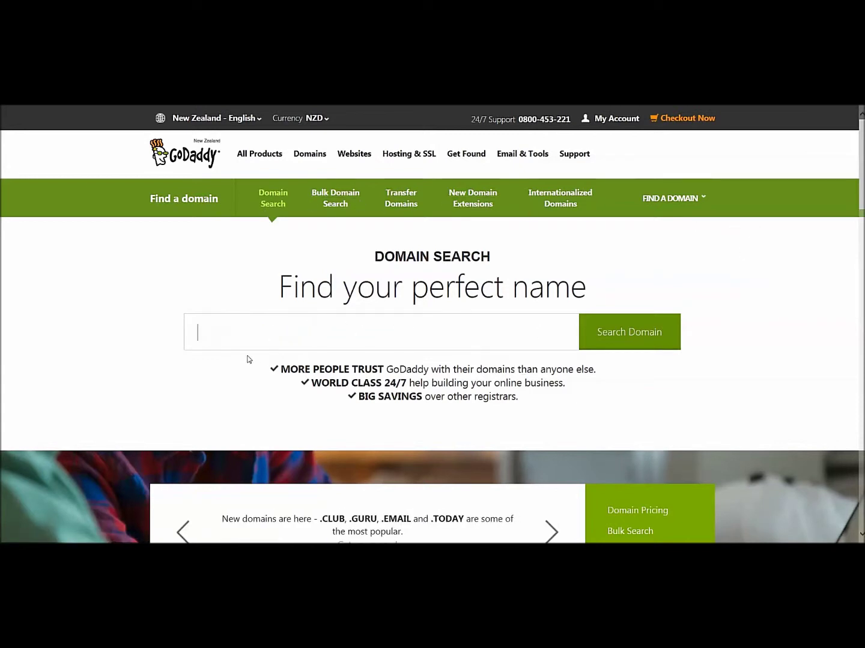
text(shanehutton)
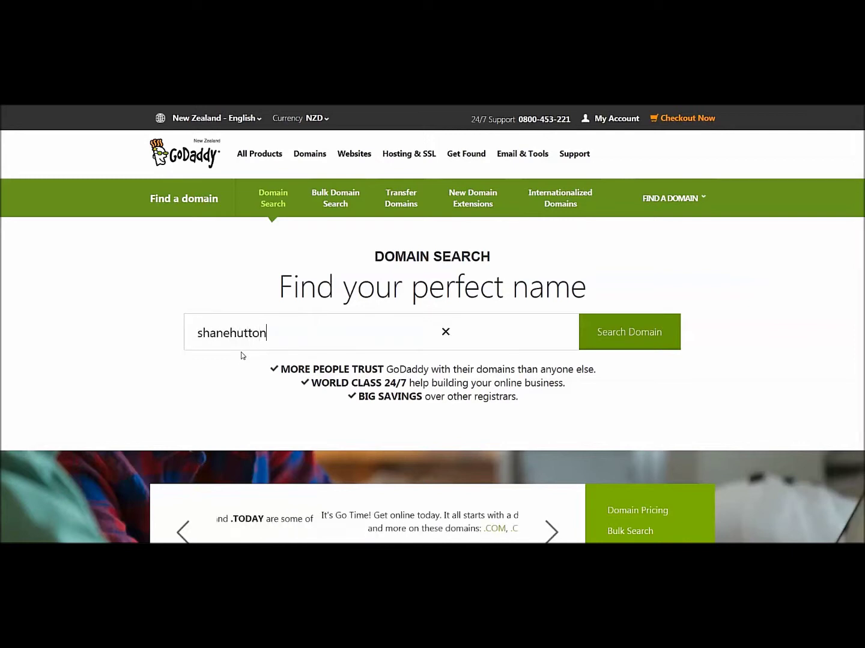
text(.com)
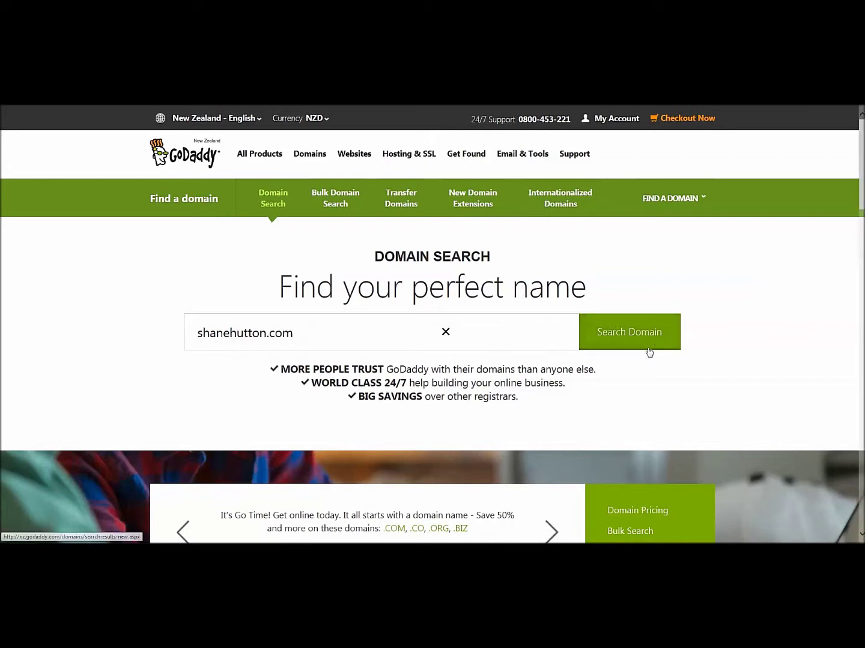
click(619, 333)
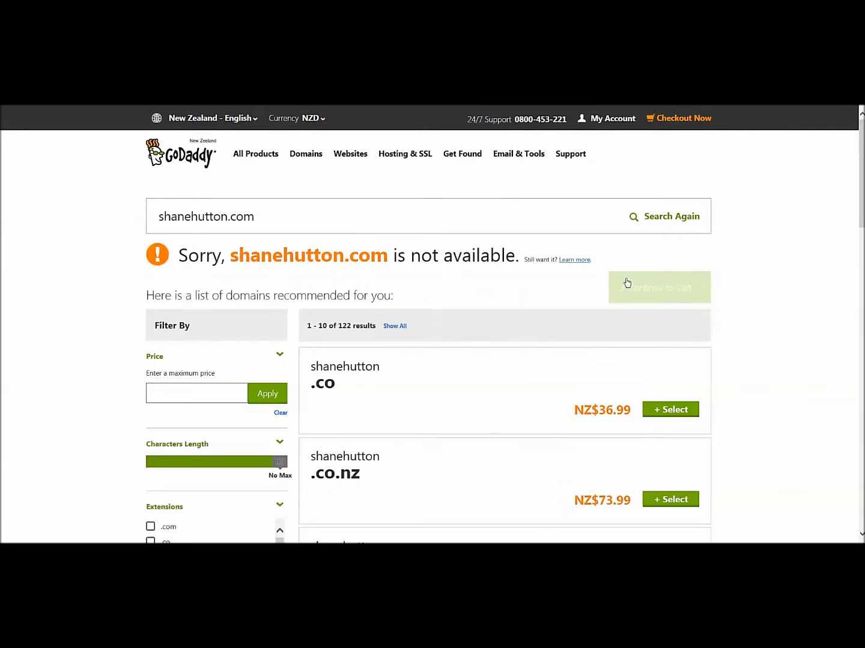
click(226, 217)
text(2014)
click(664, 222)
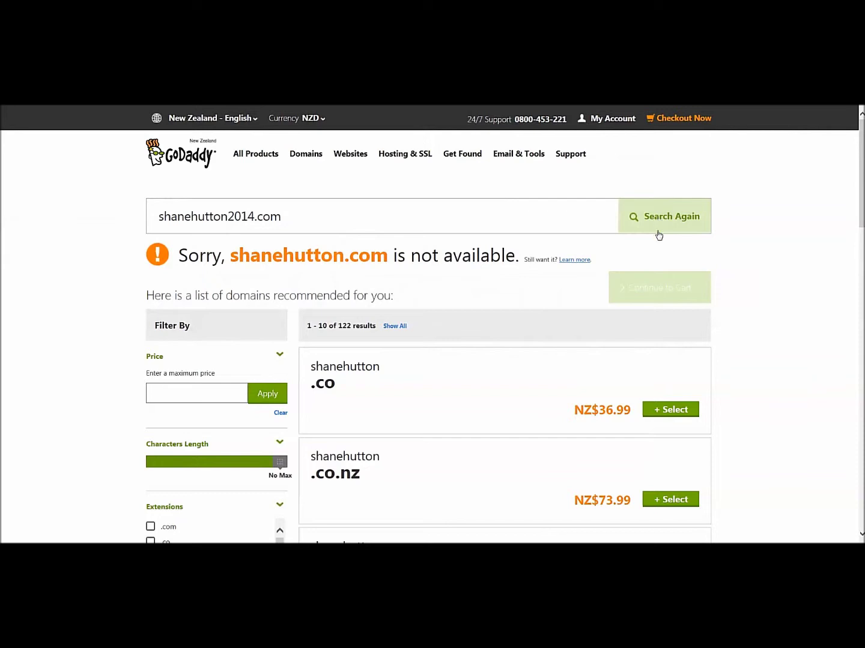
click(661, 221)
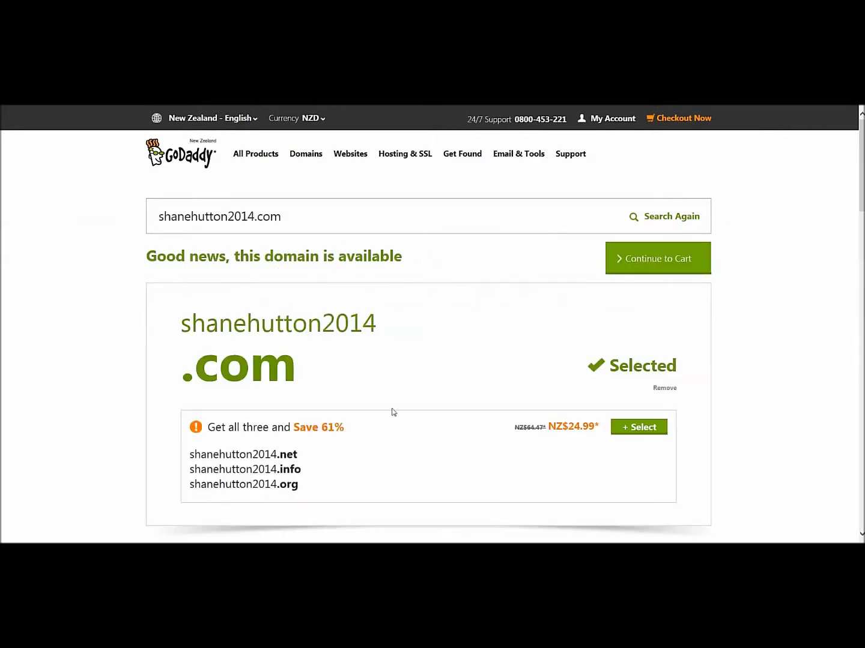
scroll(610, 435, down, 5)
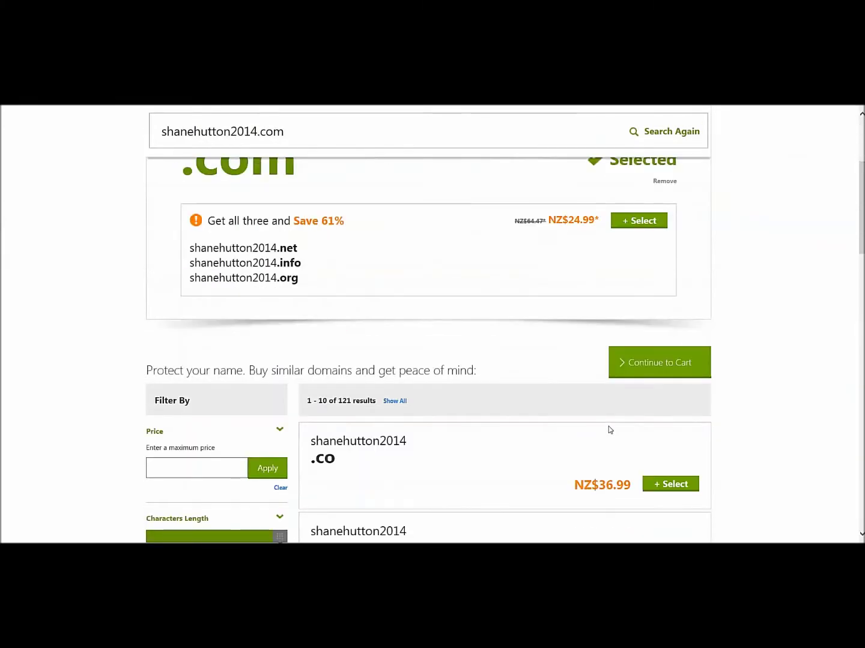
scroll(610, 430, up, 5)
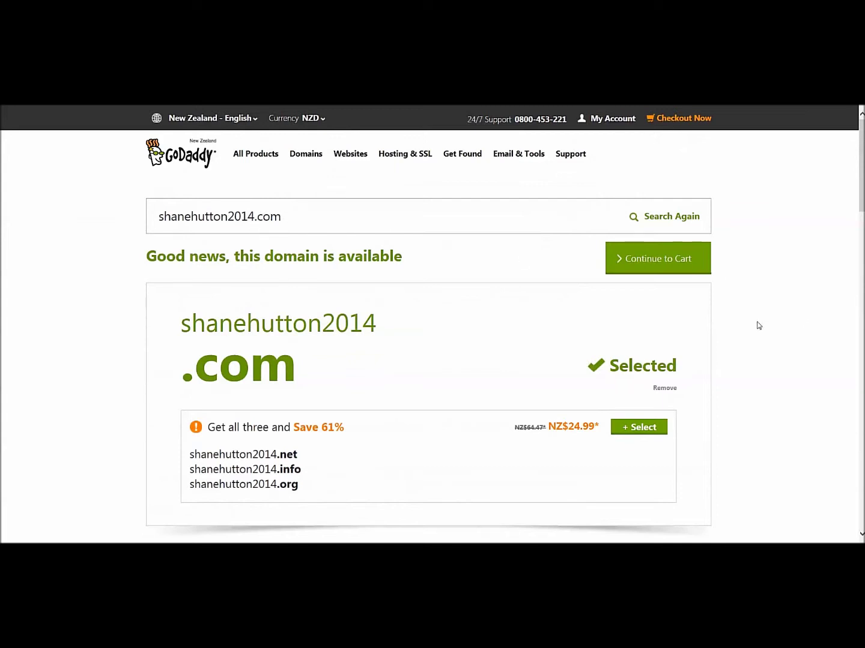
click(661, 263)
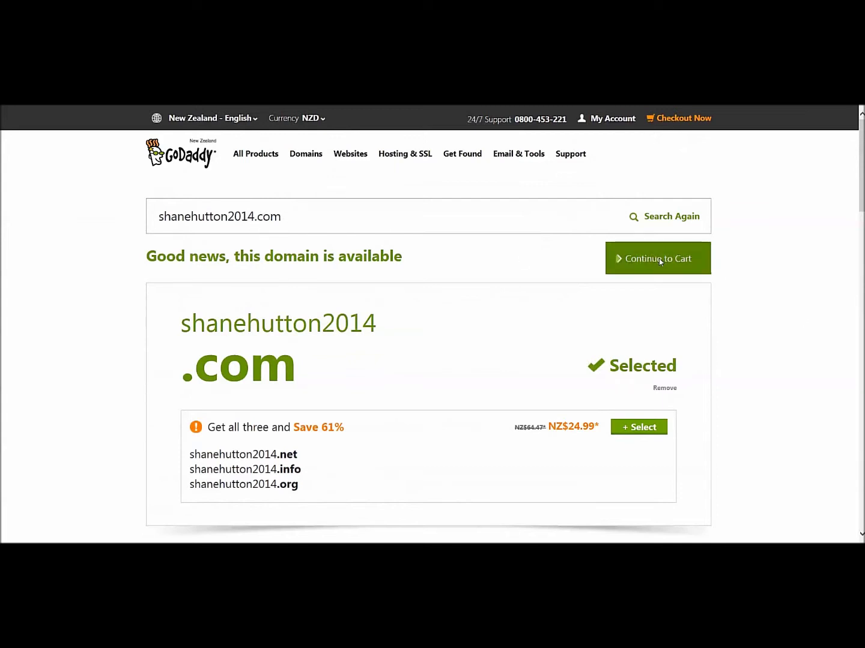
Step: Decline privacy, hosting and email add-ons for shanehutton2014.com and continue to the cart
click(658, 278)
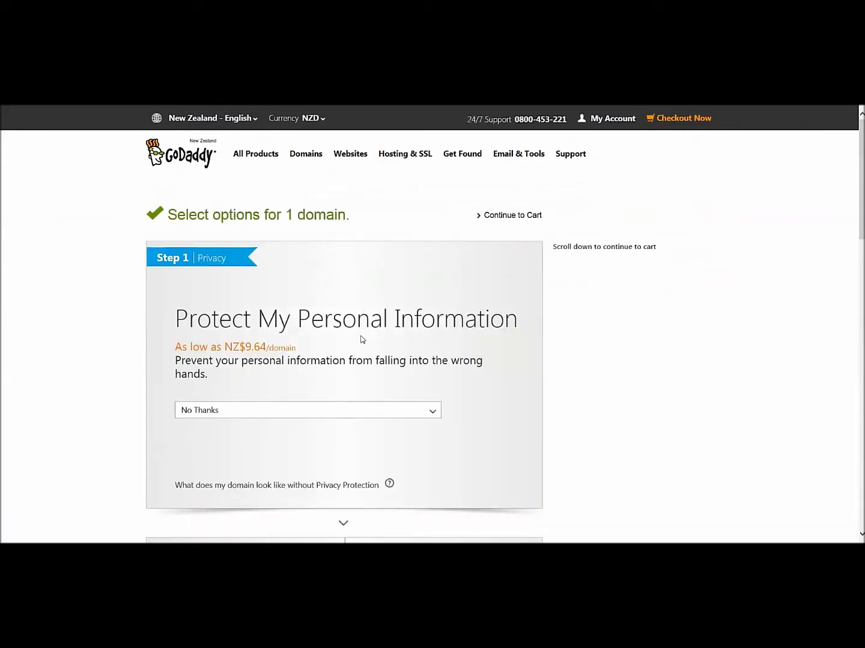
scroll(515, 361, down, 3)
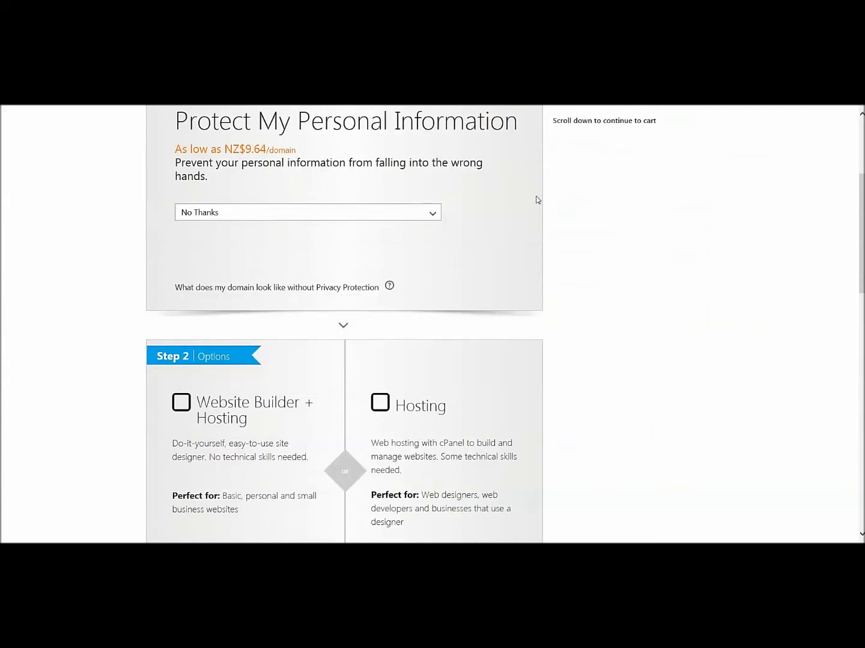
scroll(610, 211, down, 2)
scroll(610, 215, down, 2)
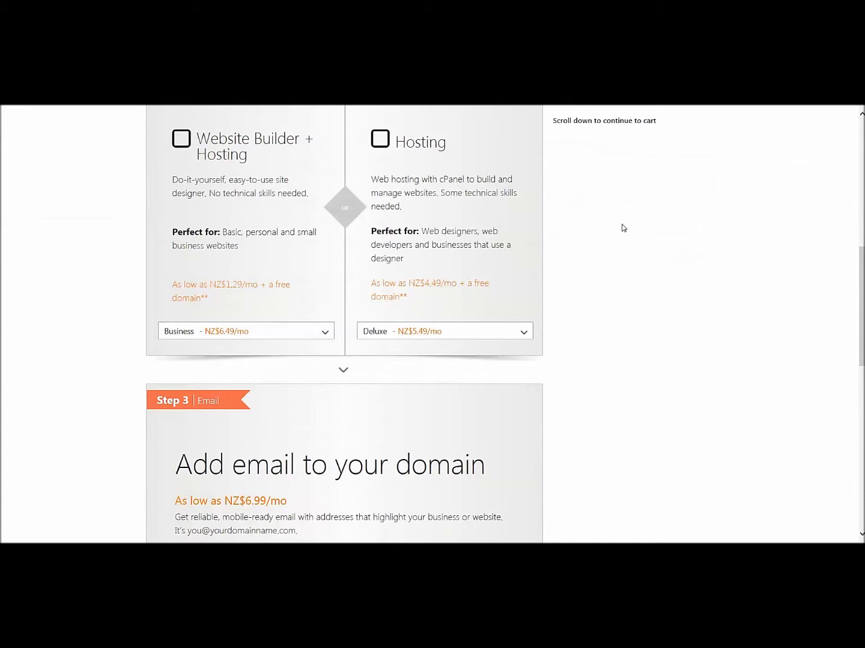
scroll(574, 255, down, 4)
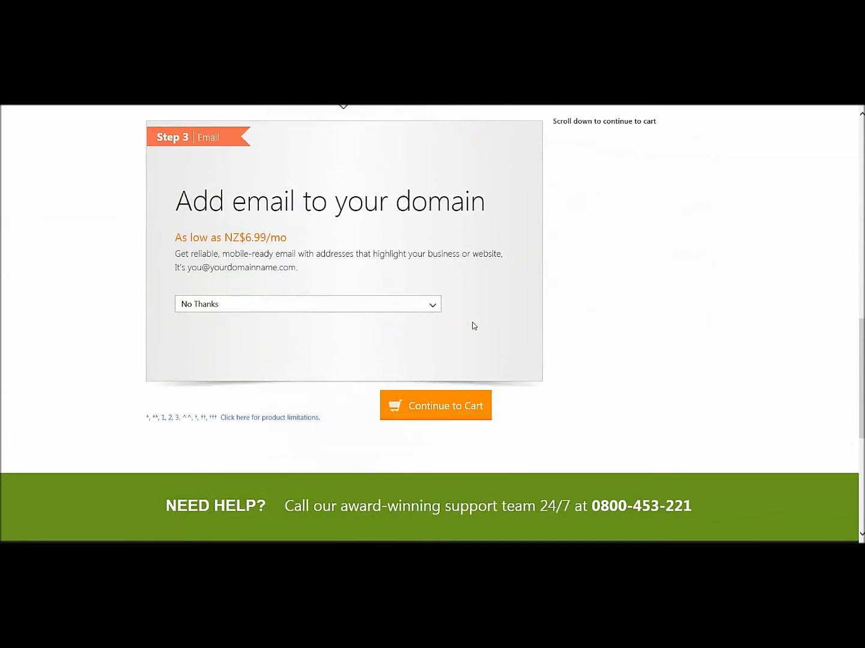
scroll(618, 254, up, 6)
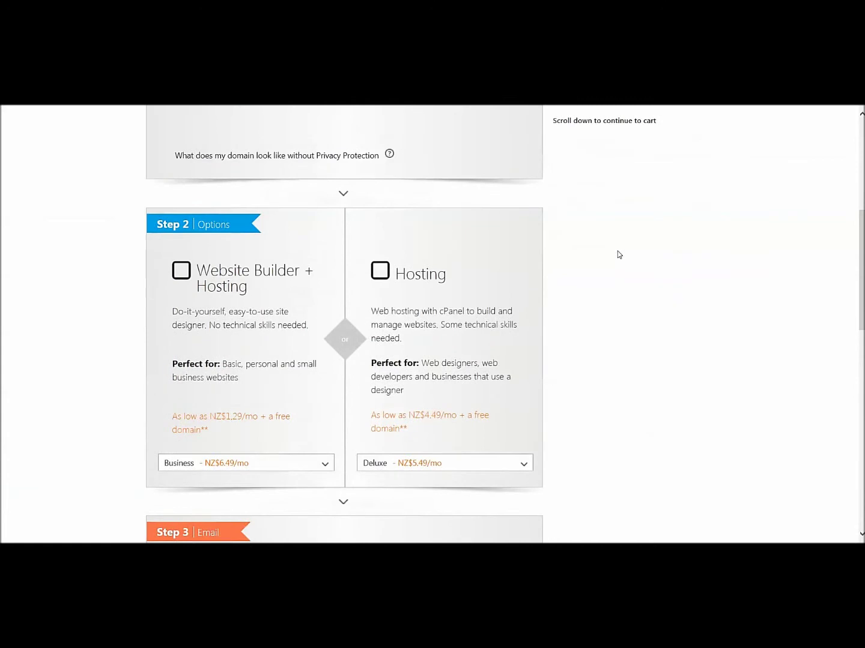
scroll(619, 255, down, 7)
scroll(618, 254, down, 1)
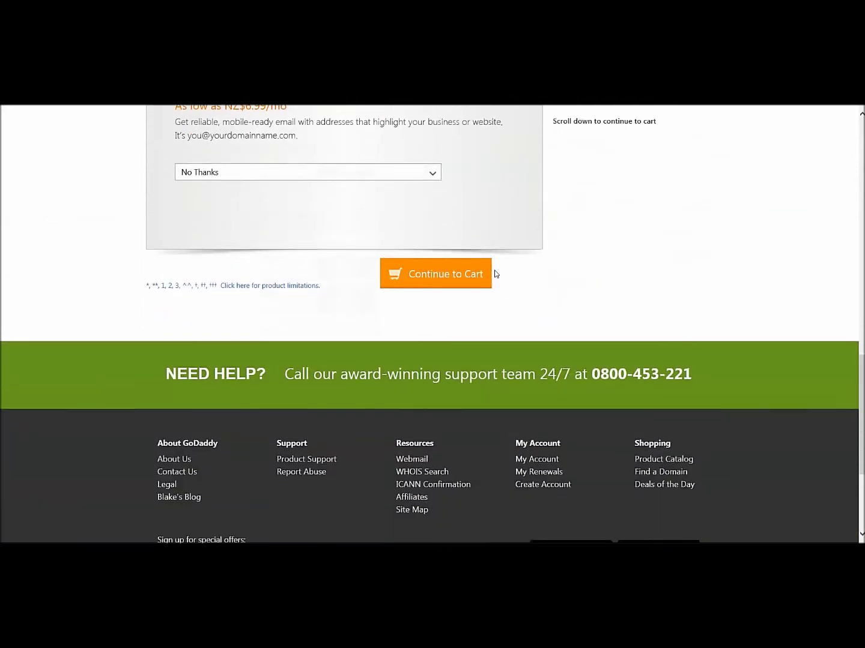
click(442, 272)
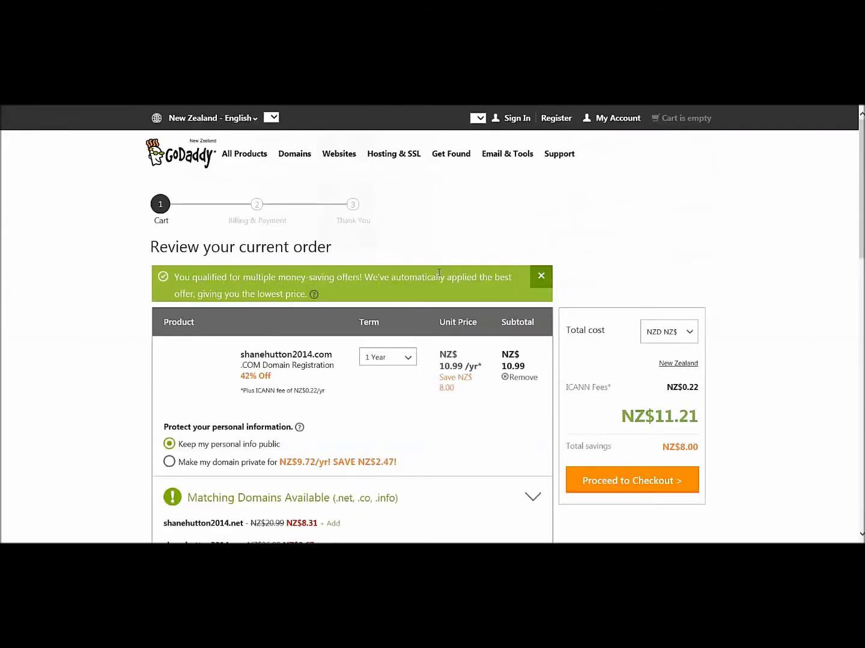
Step: Switch the registration term to 5 Years, then set it back to 1 Year
scroll(397, 383, down, 1)
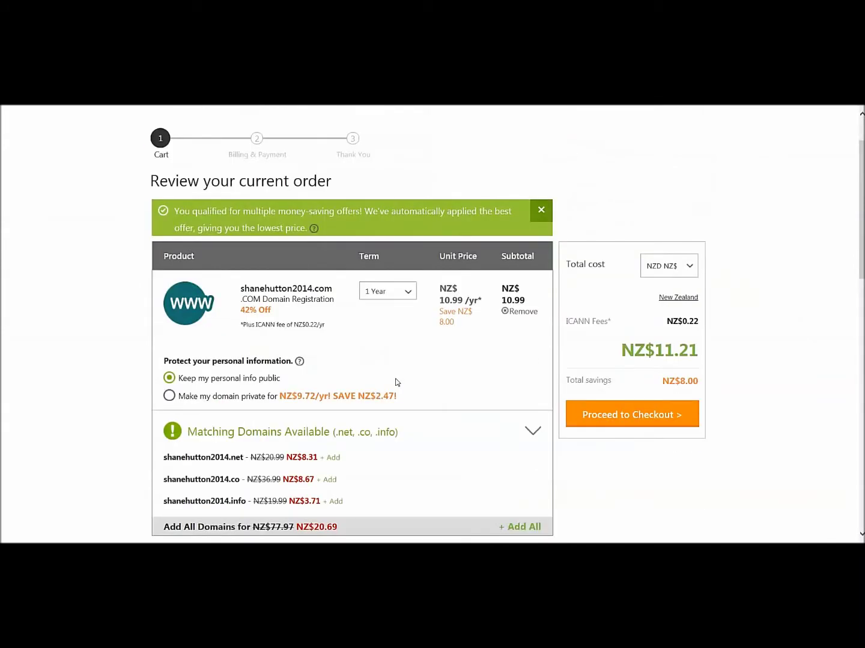
scroll(397, 382, down, 1)
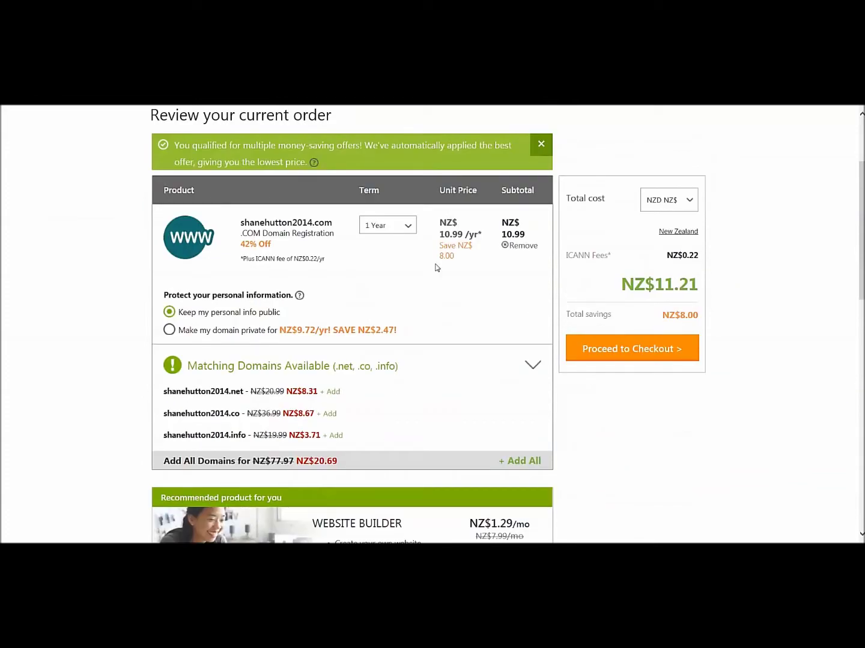
click(408, 226)
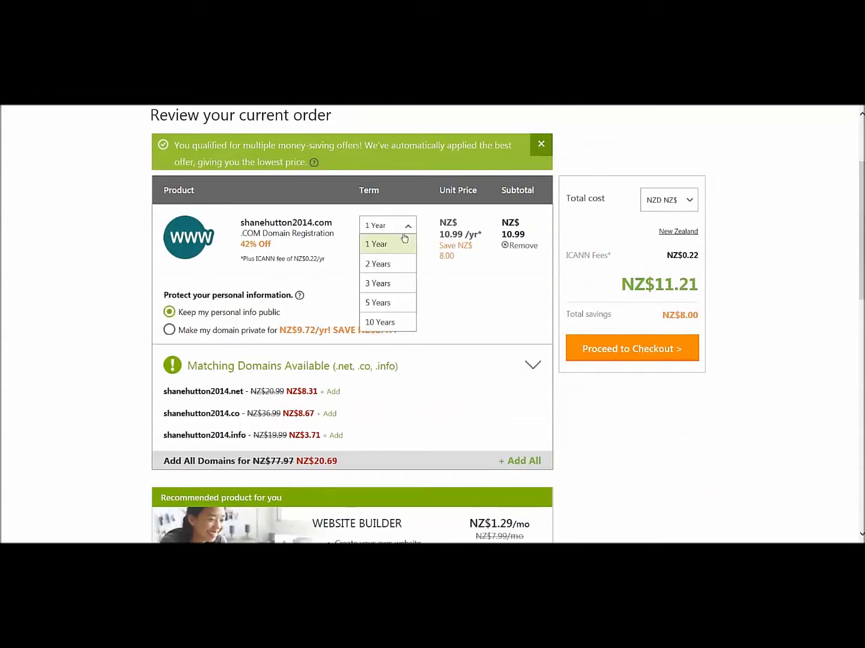
click(378, 302)
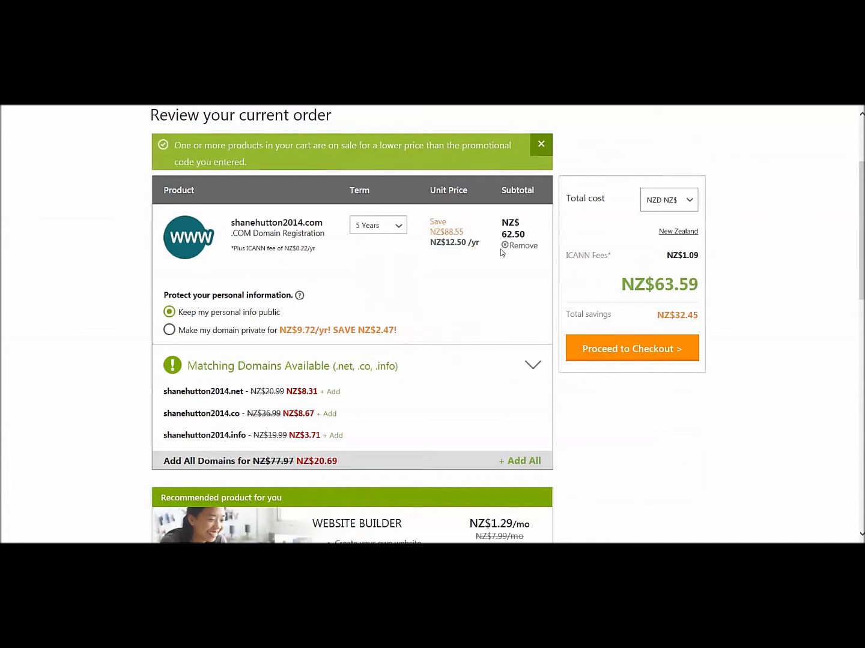
click(399, 226)
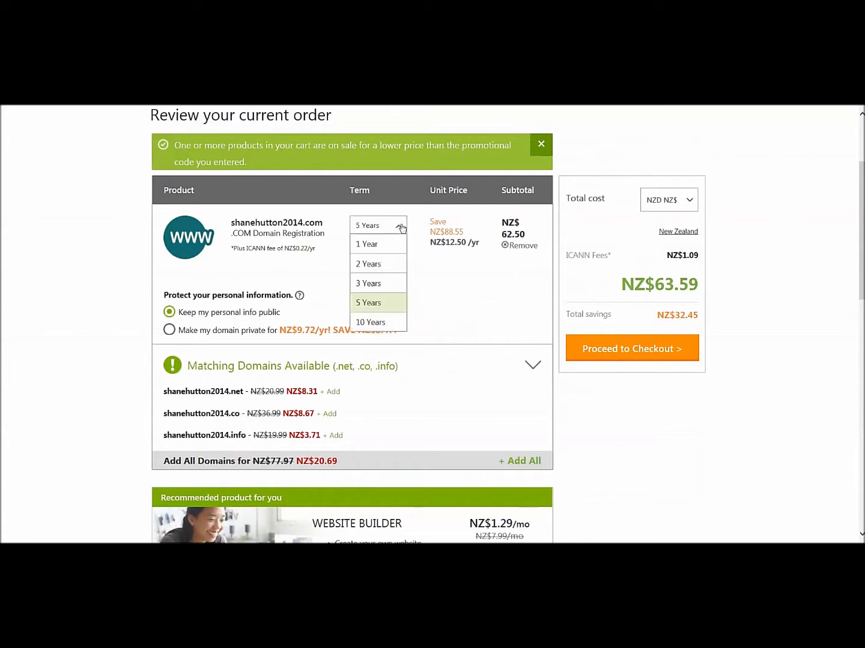
click(370, 246)
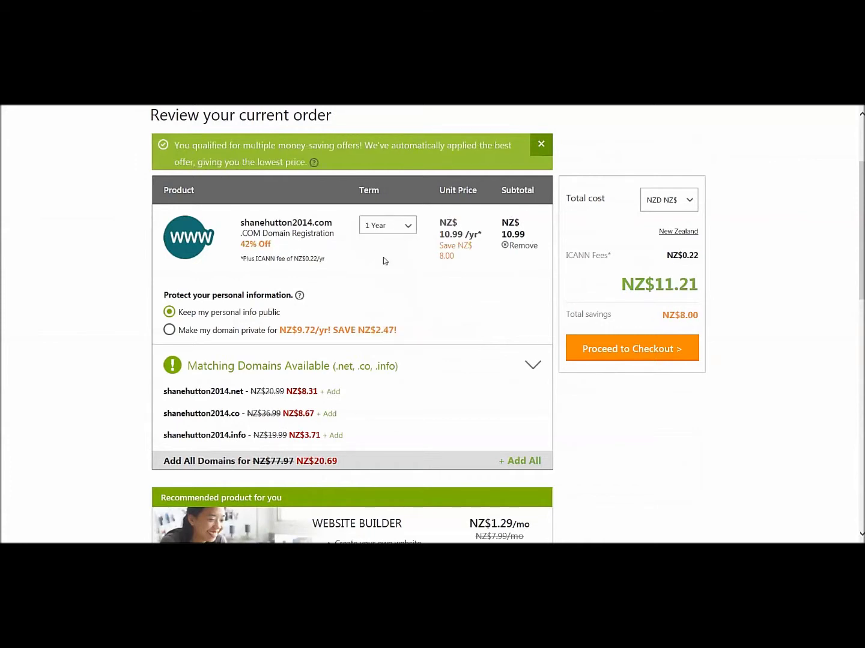
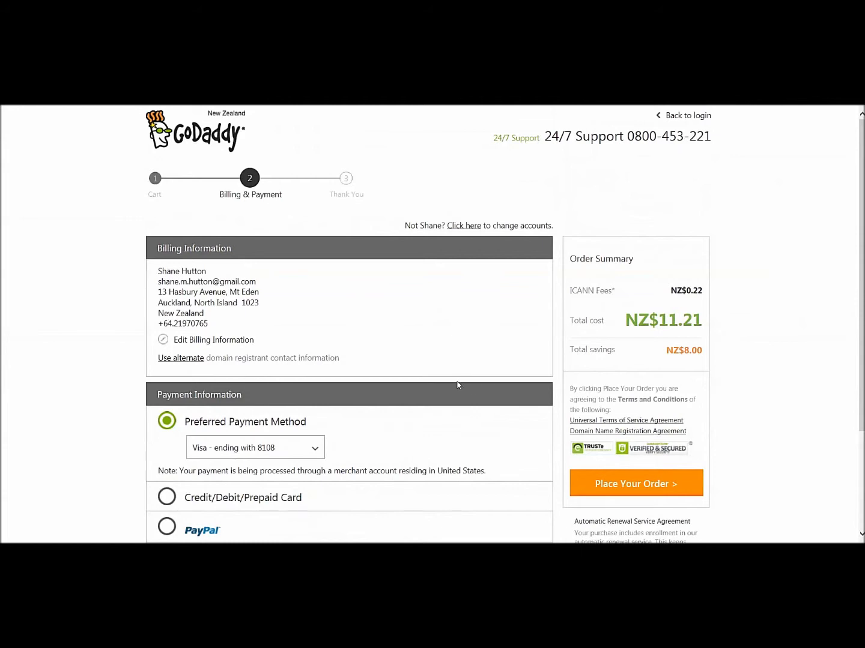
Step: Choose Credit/Debit/Prepaid Card as payment and view the empty card number, name and expiration fields
scroll(454, 384, down, 2)
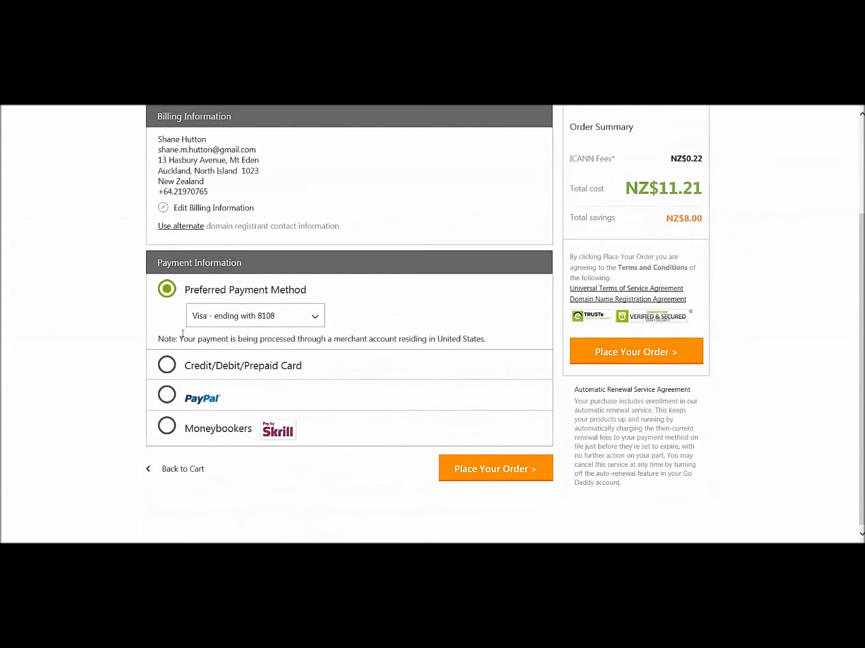
click(166, 365)
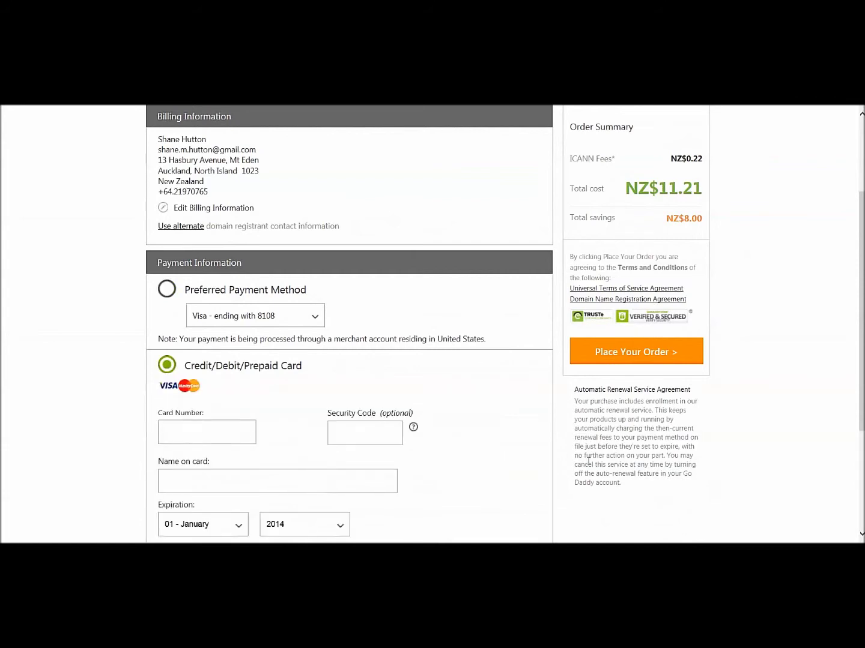
scroll(412, 428, down, 3)
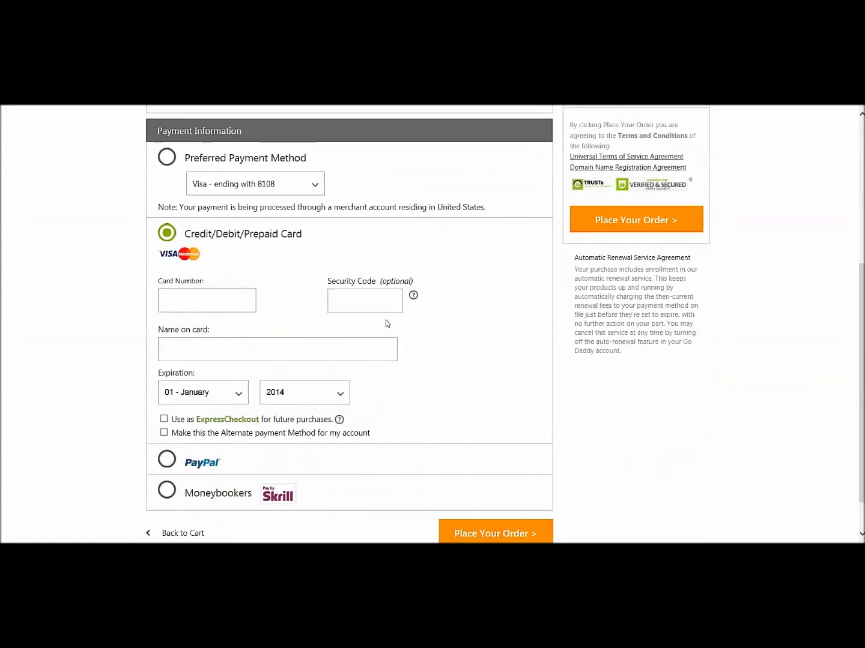
scroll(447, 351, up, 1)
scroll(457, 360, down, 2)
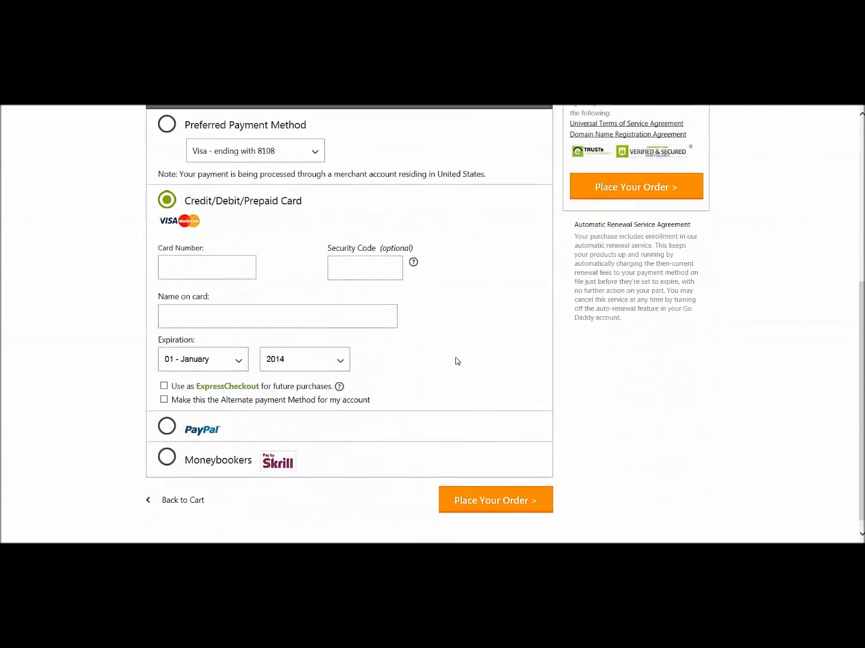
scroll(457, 361, down, 1)
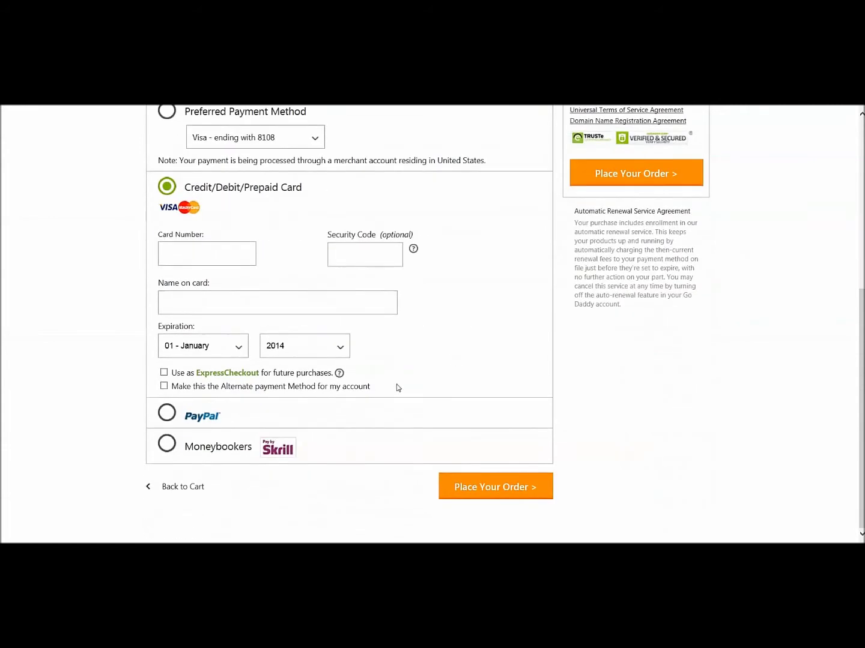
Step: Preview the PayPal option, then switch payment back to the preferred saved Visa card
click(166, 413)
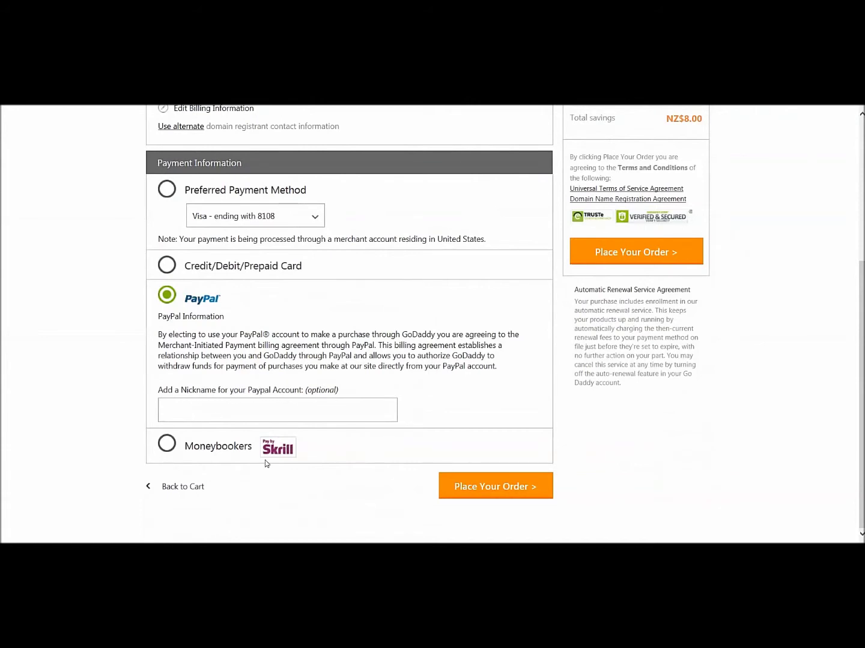
scroll(205, 305, up, 1)
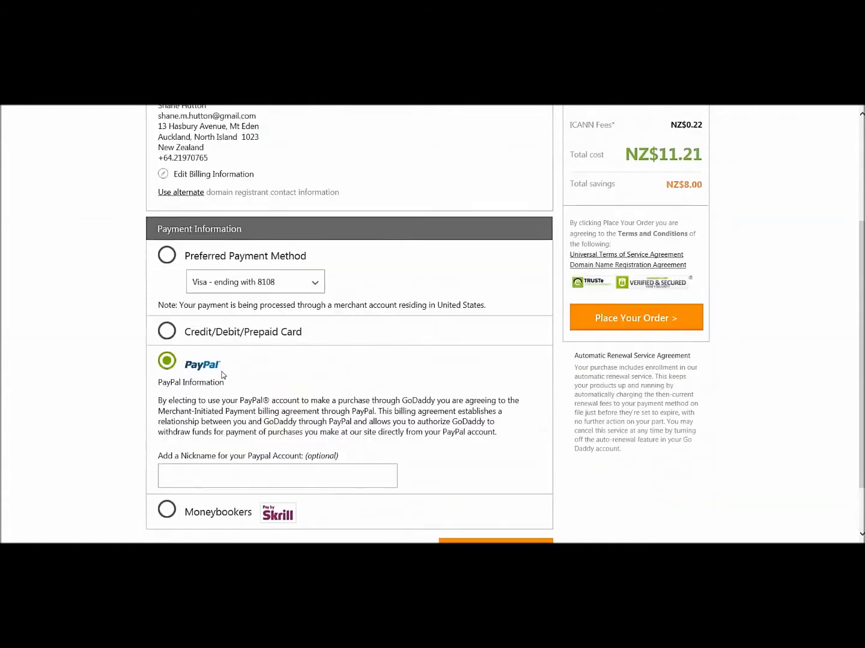
click(168, 257)
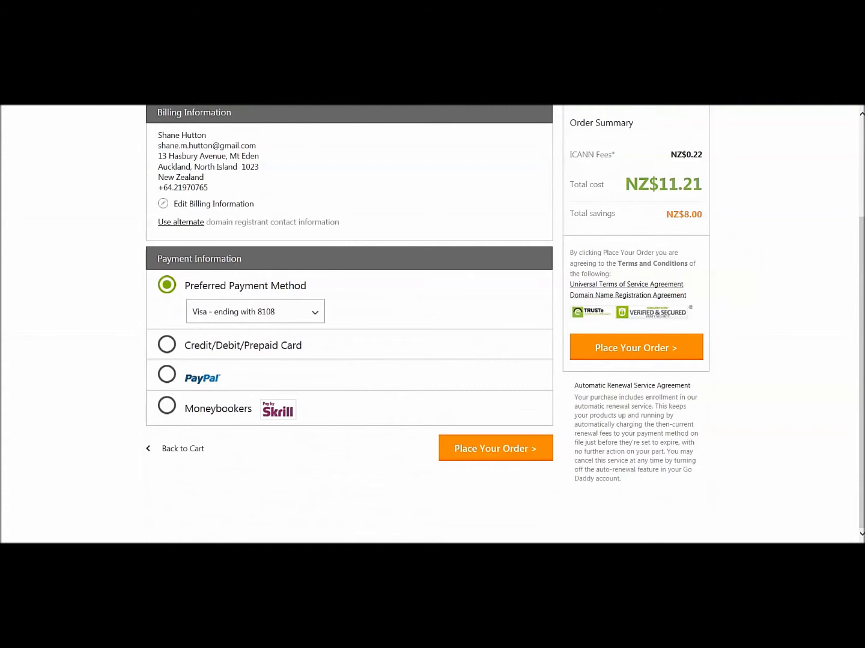
Step: Reselect Credit/Debit/Prepaid Card and review its empty card details form, total still NZ$11.21
click(167, 345)
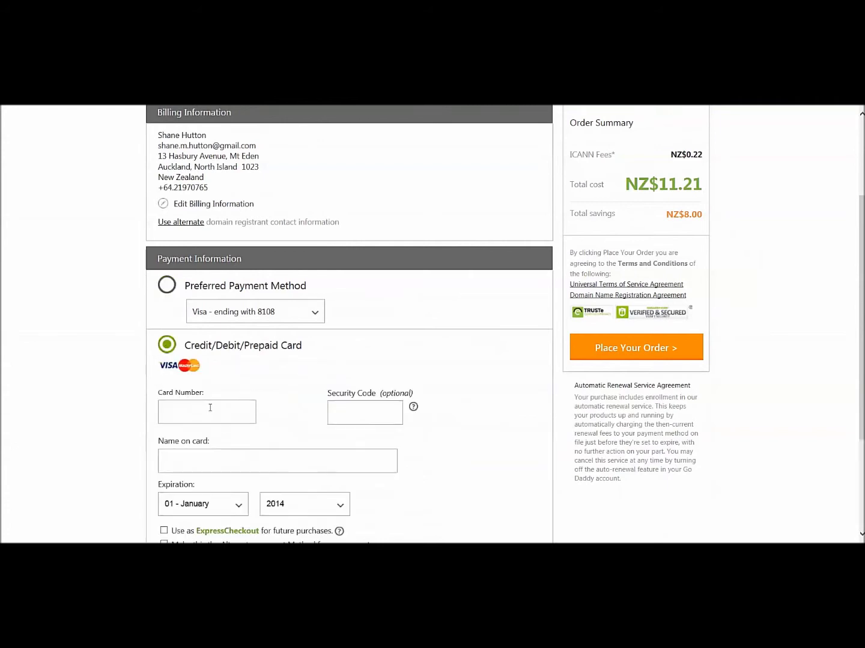
scroll(456, 431, down, 1)
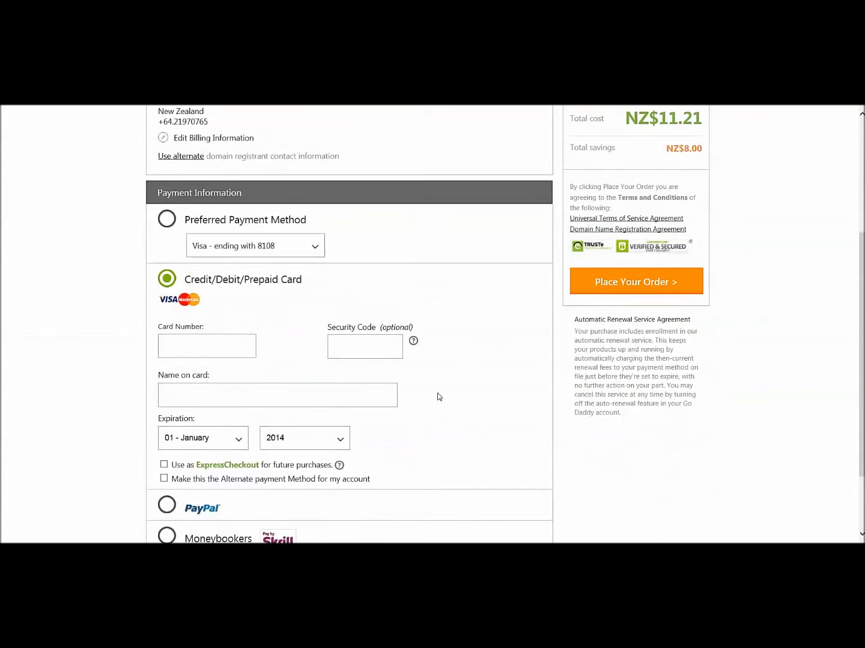
scroll(467, 364, down, 1)
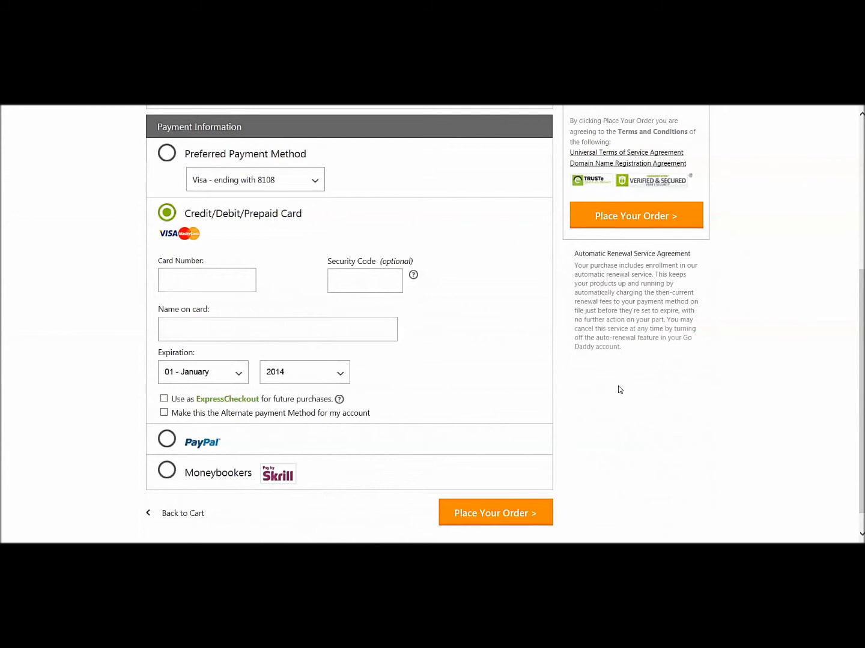
scroll(631, 440, up, 2)
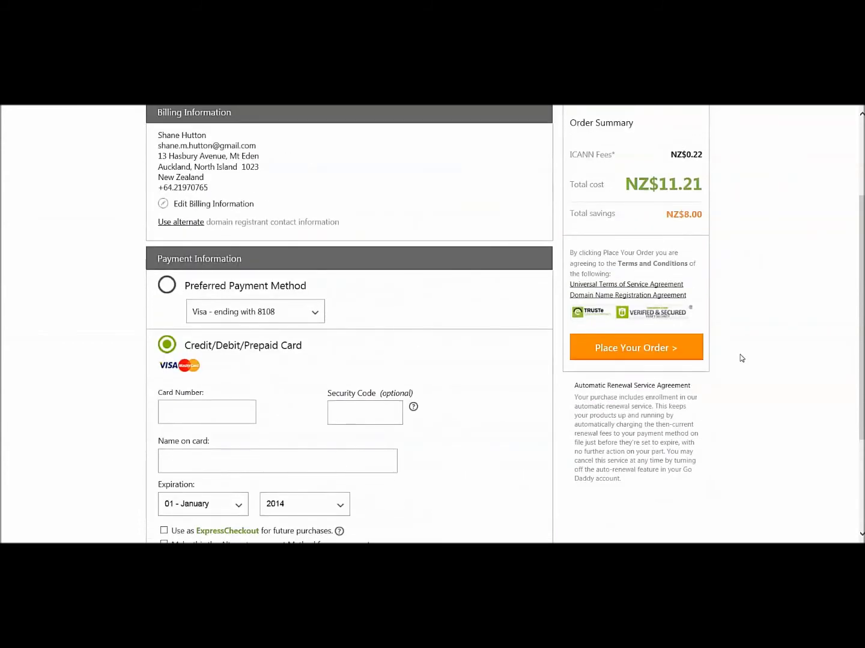
scroll(740, 355, up, 2)
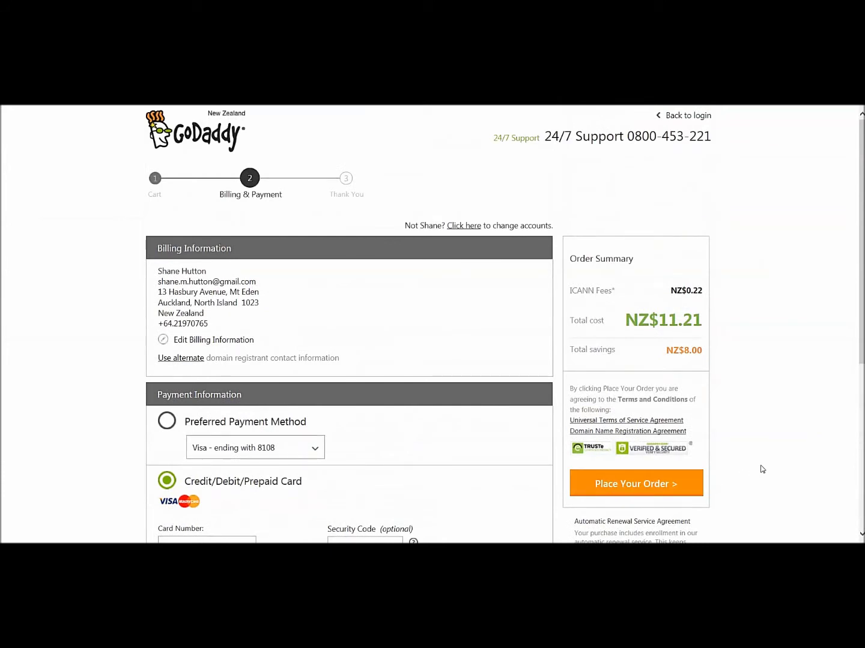